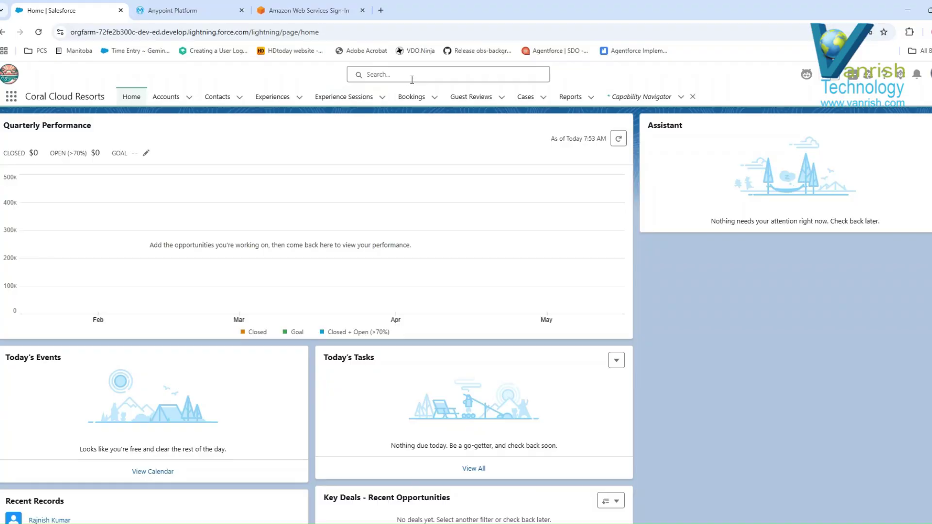
Open Salesforce Setup and find the Other Connectors page under Data Cloud external integrations
left_click(902, 75)
left_click(828, 114)
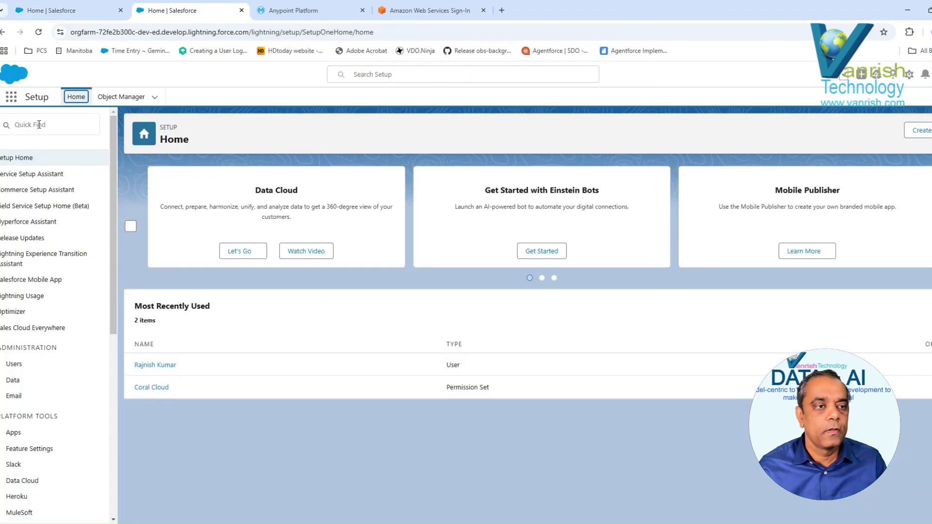
left_click(38, 125)
type("o")
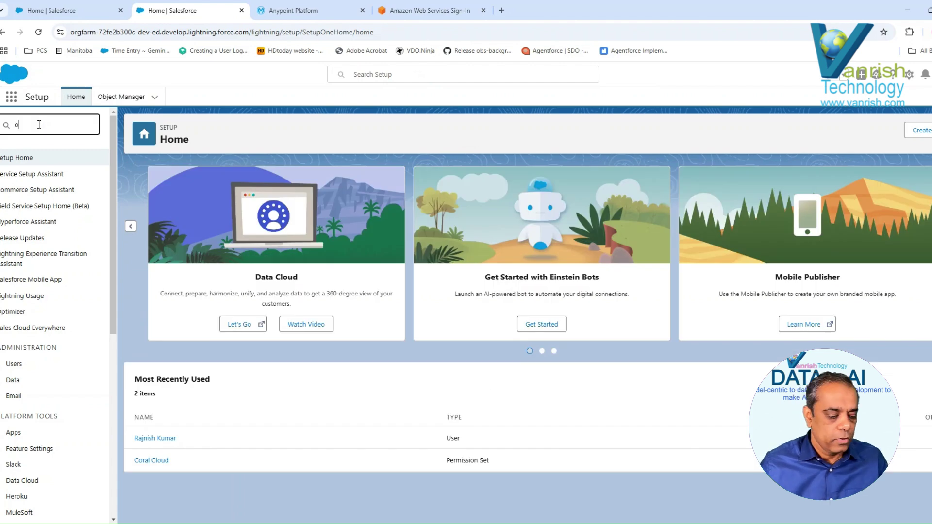
type("ther")
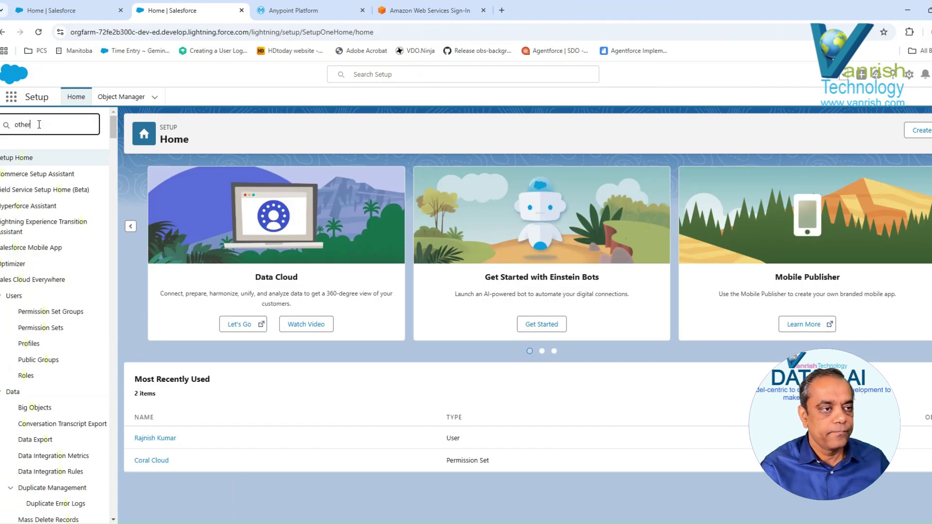
left_click(47, 193)
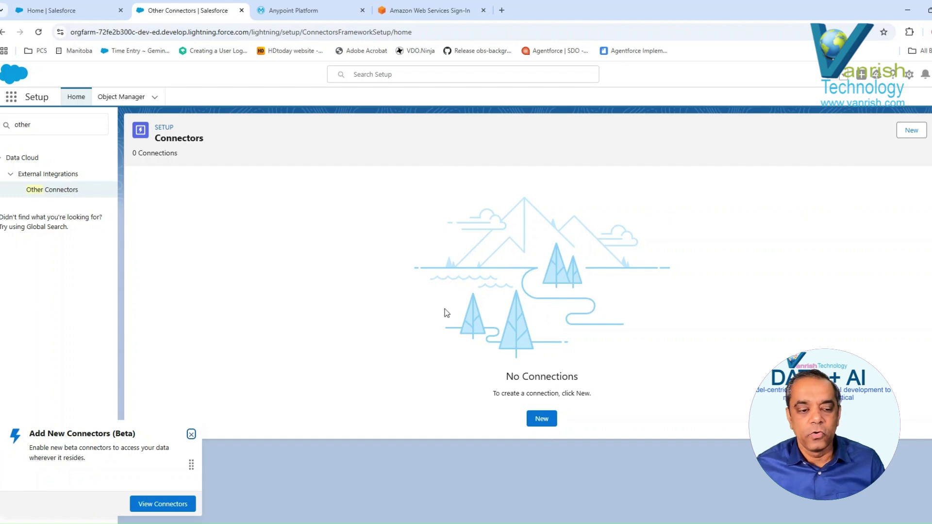
Start a new connection with Amazon S3 as the source connector type and proceed to its details
left_click(541, 419)
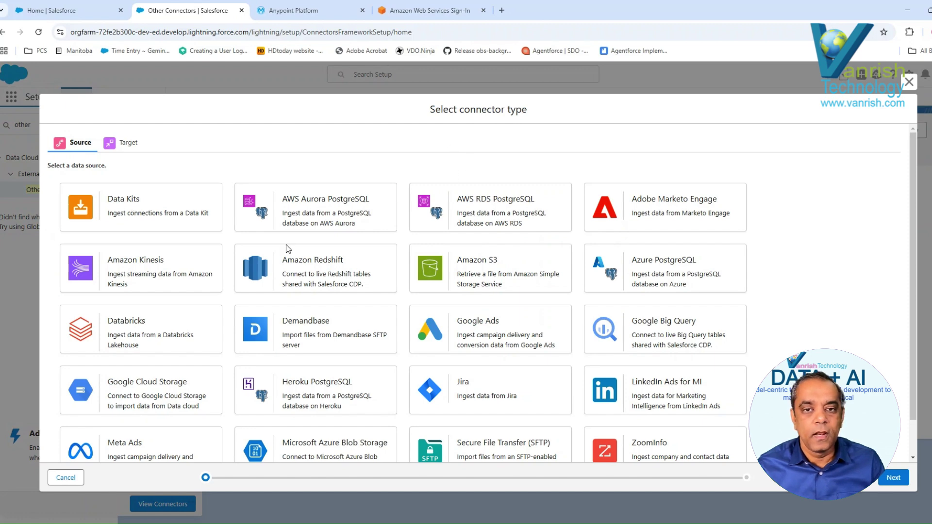
scroll(910, 377, "down", 2)
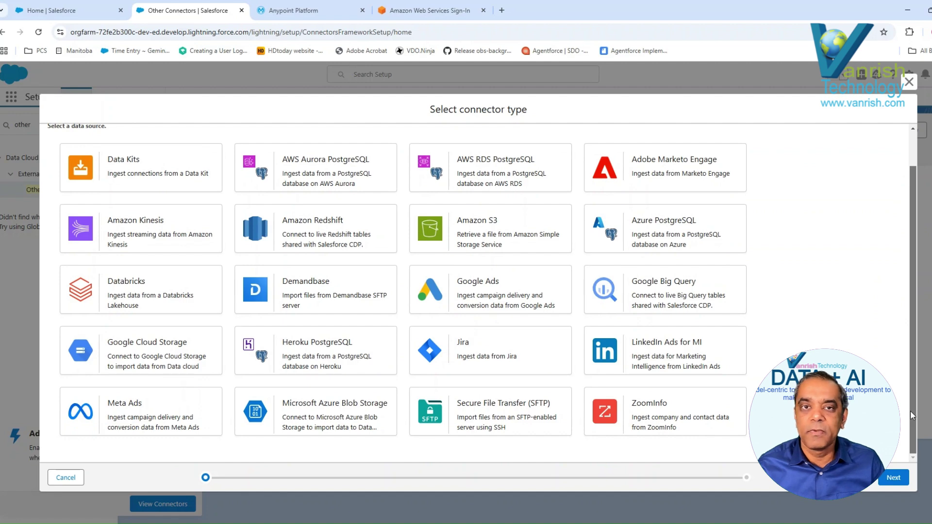
scroll(910, 308, "up", 2)
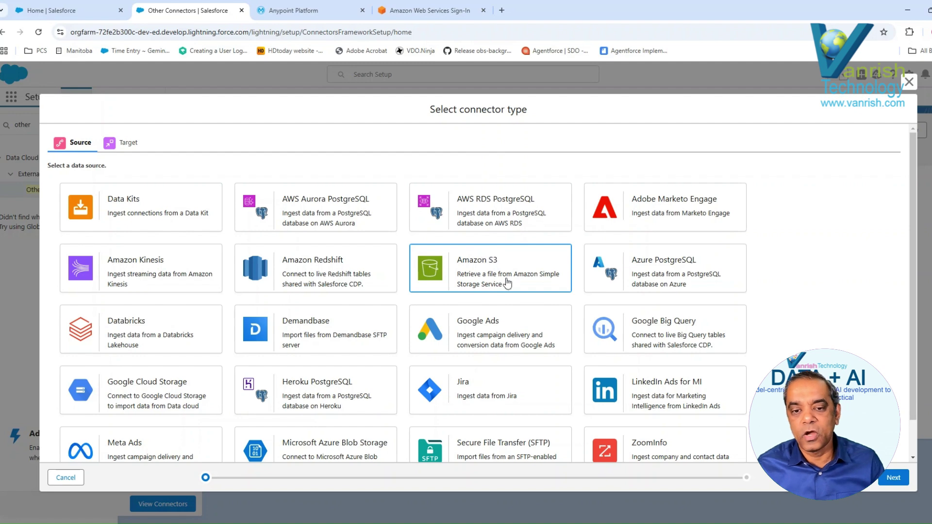
left_click(476, 269)
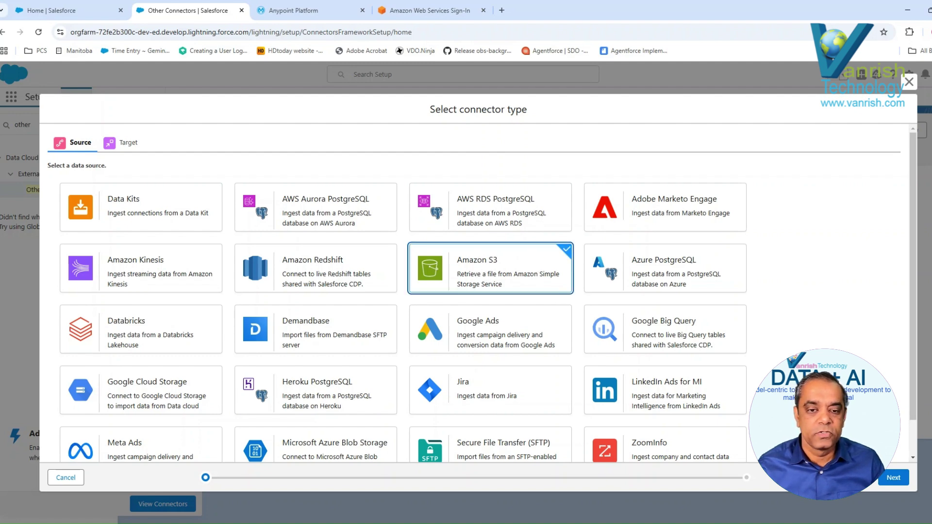
left_click(897, 479)
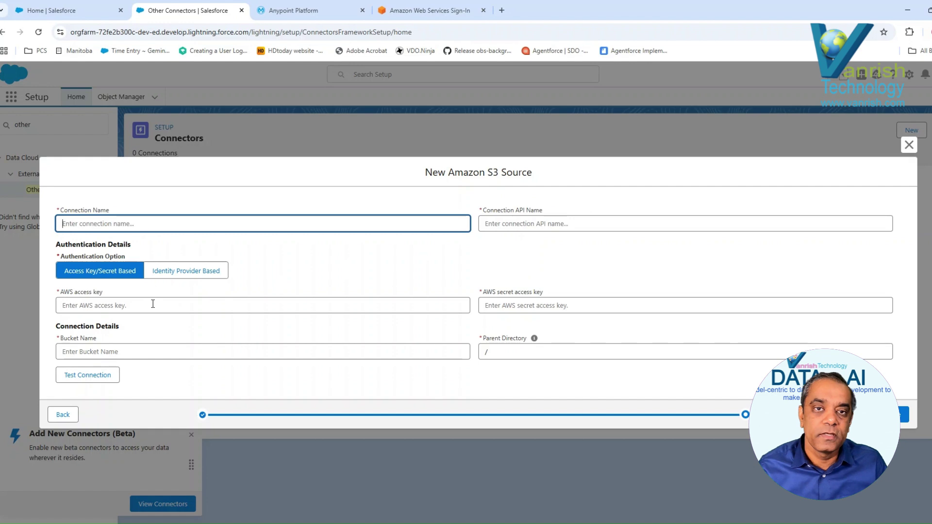
Examine the fields of the Identity Provider Based authentication option, keeping Access Key/Secret Based as the selection
left_click(63, 306)
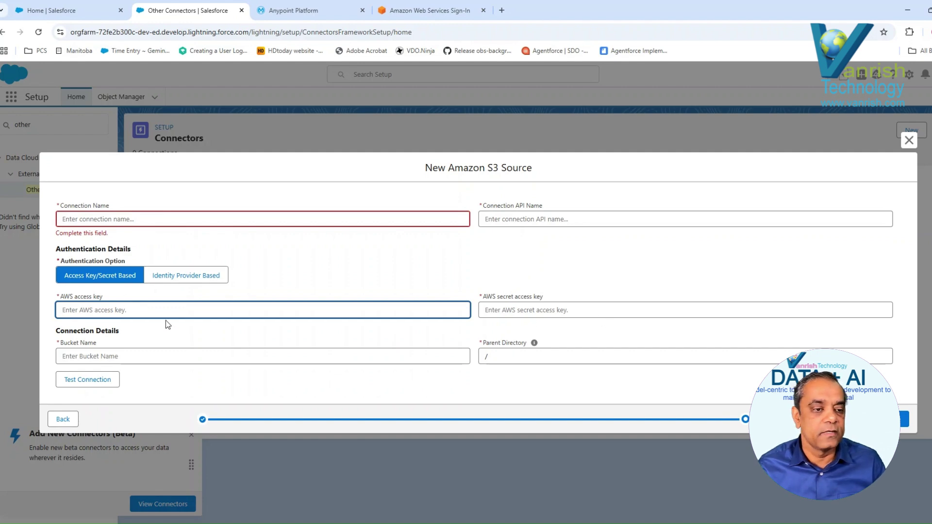
left_click(200, 277)
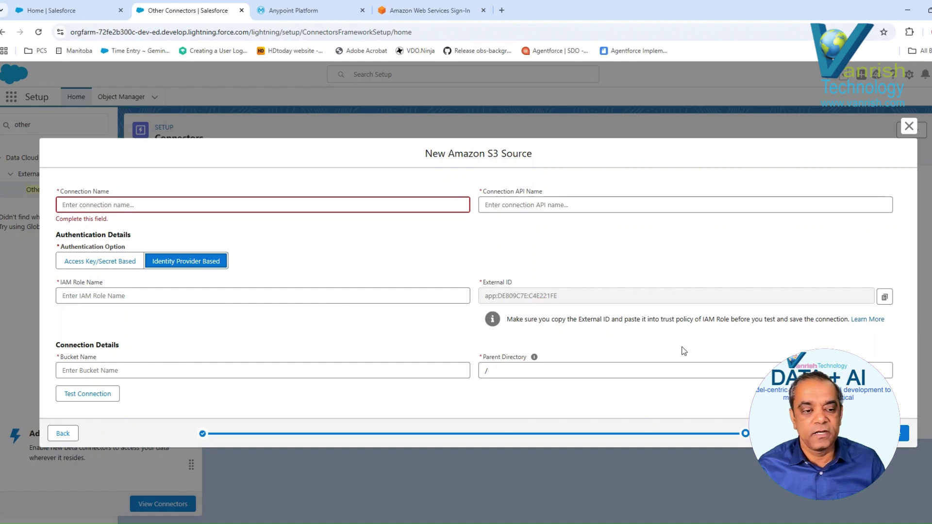
left_click(83, 264)
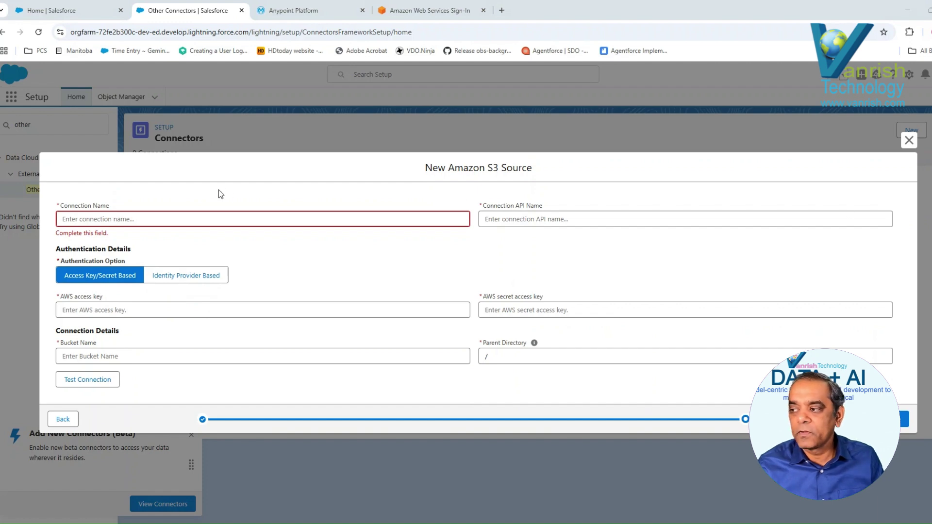
Name the connection Coral Cloud Resorts S3 Connection and paste in the AWS access key and AWS secret access key
left_click(180, 216)
type("Coral Cloud Resorts S3 Connection")
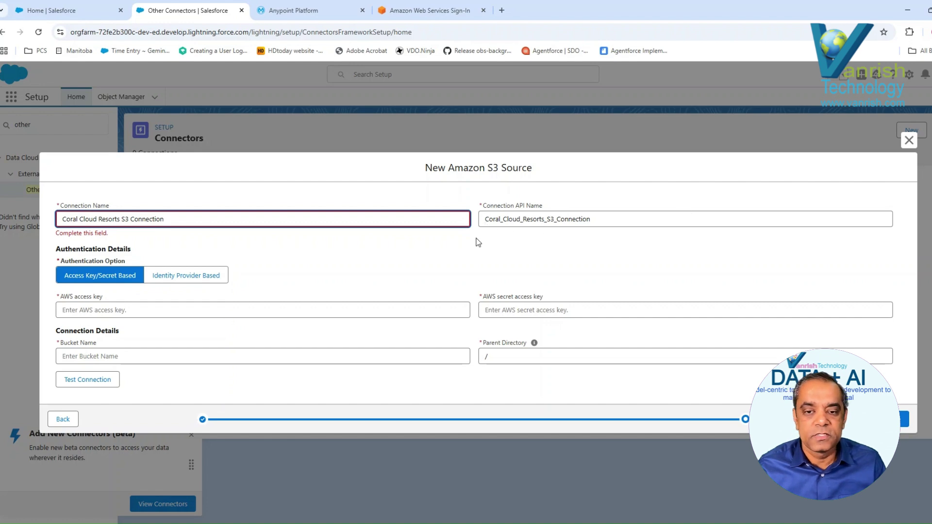
left_click(262, 306)
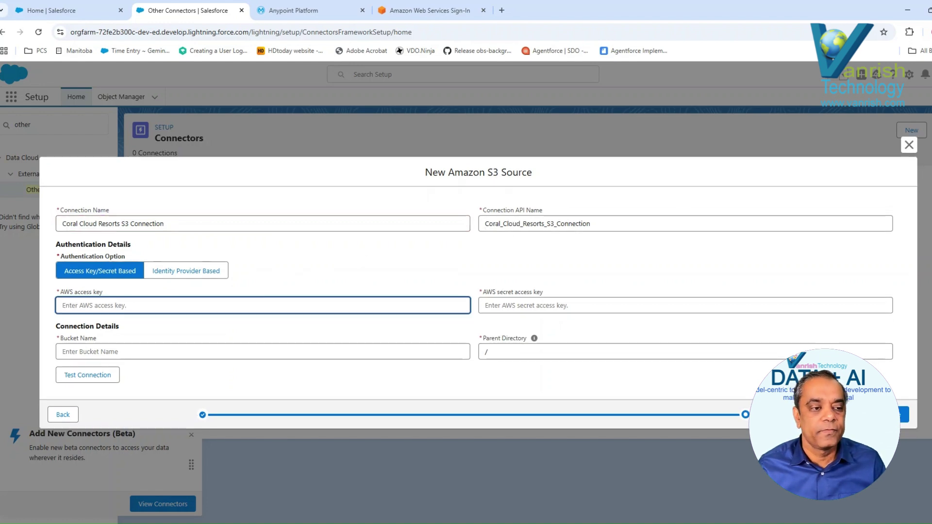
key("alt+Tab")
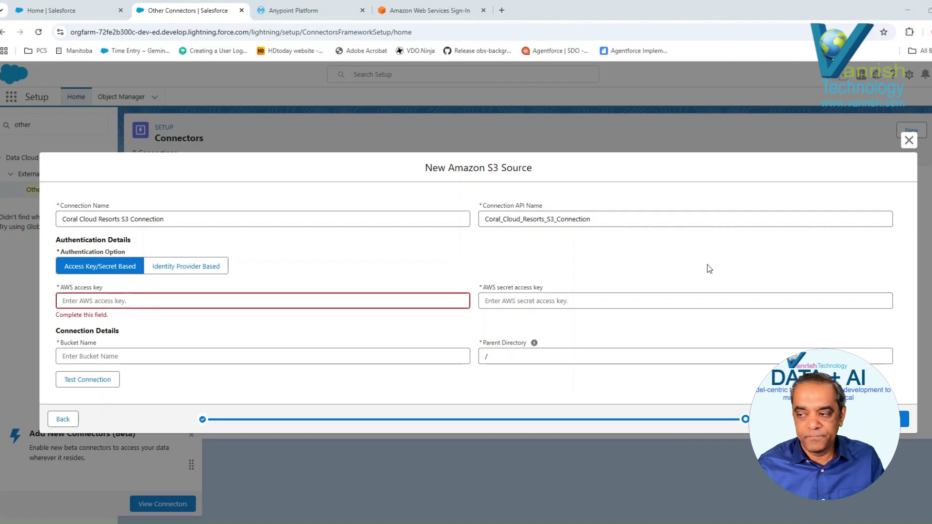
left_click(92, 299)
key("ctrl+v")
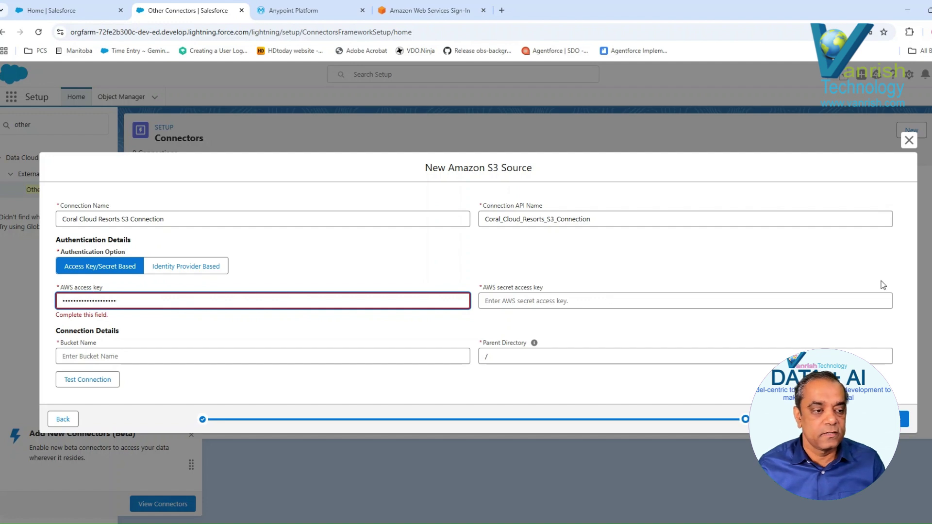
key("alt+Tab")
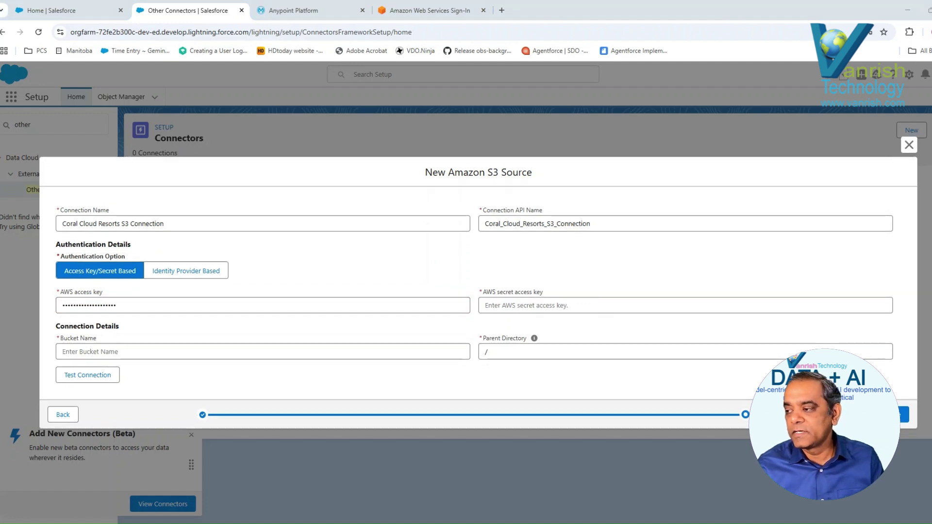
left_click(519, 305)
key("ctrl+v")
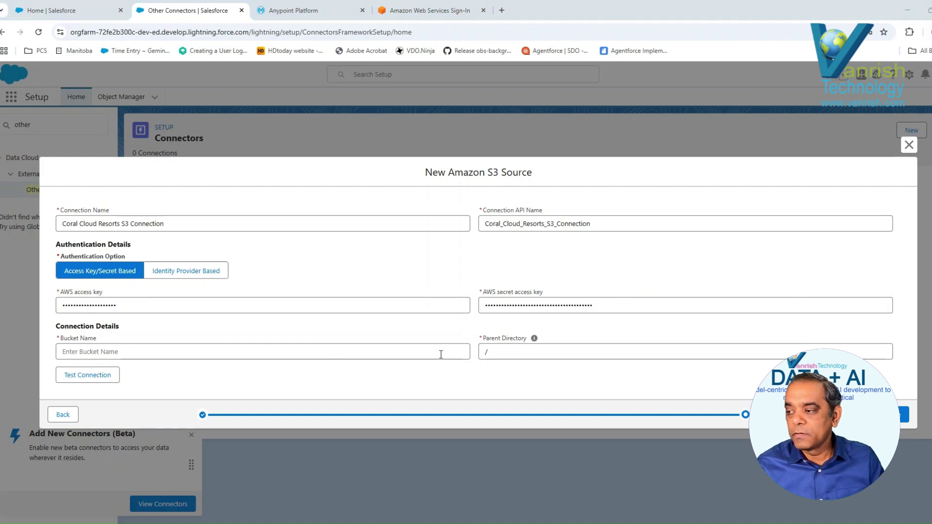
Set the bucket name to coral-cloud, then test and save the Amazon S3 connection
left_click(151, 353)
type("coral-cloud")
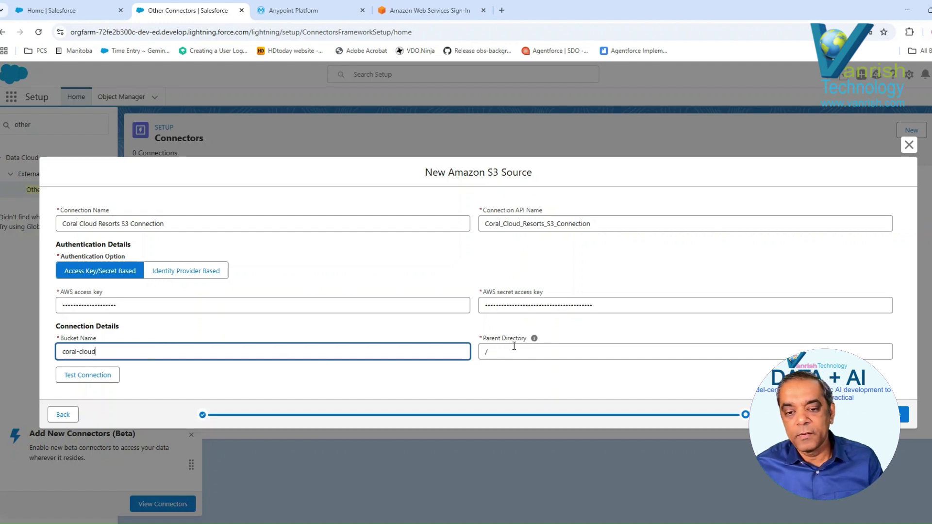
left_click(90, 379)
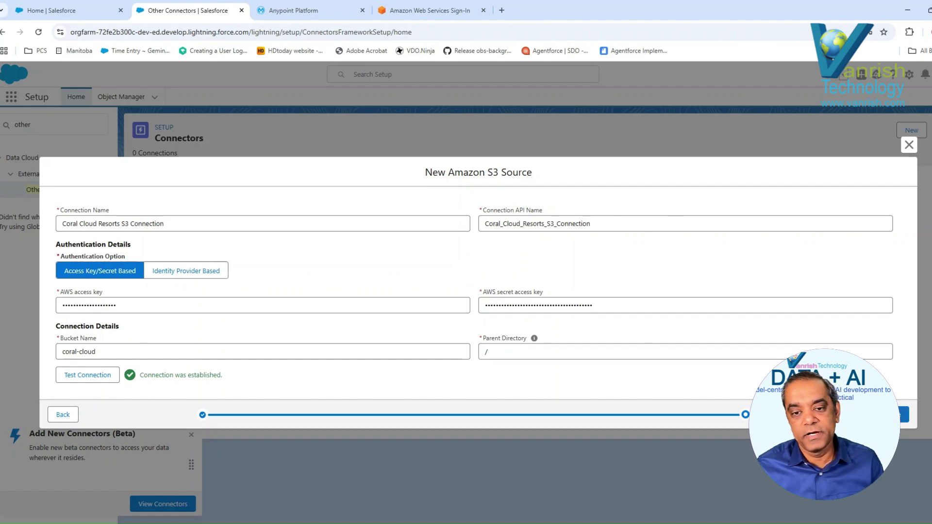
left_click(902, 415)
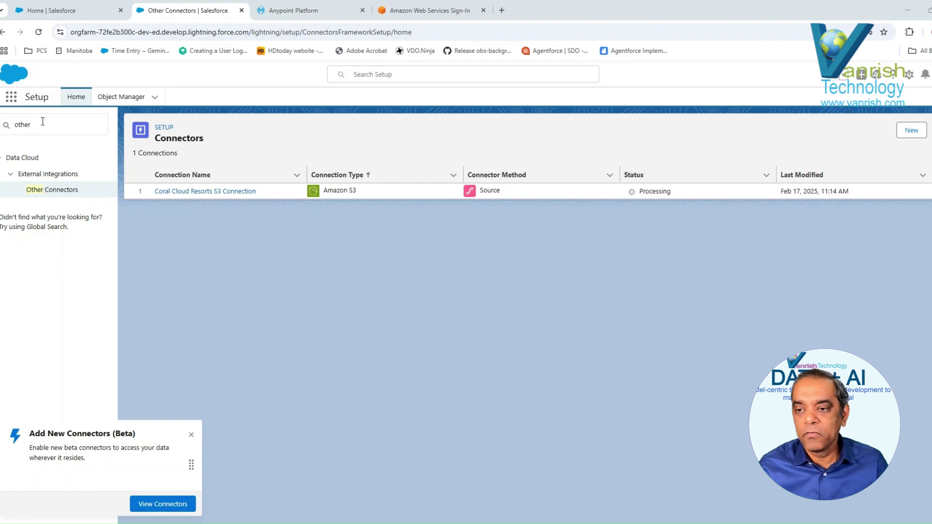
Refresh the Connectors list to check the status of the new S3 connection
left_click(52, 190)
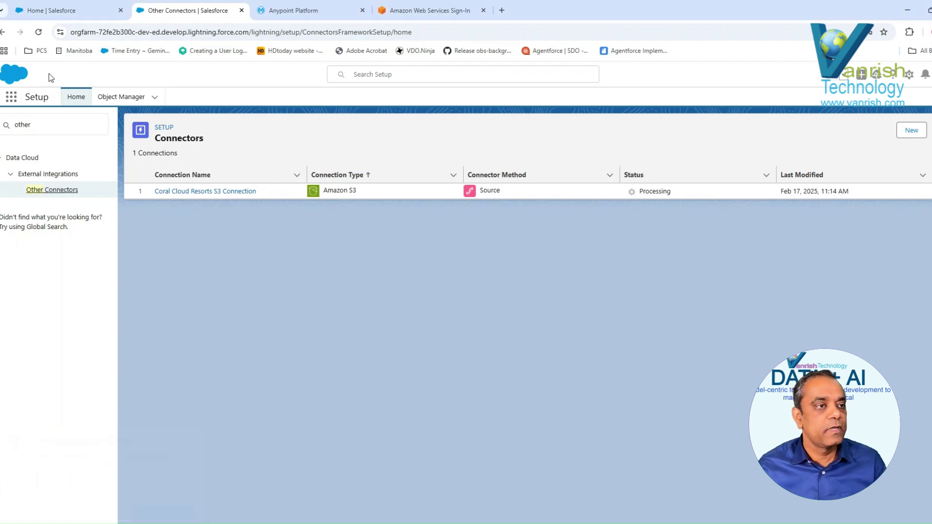
left_click(39, 32)
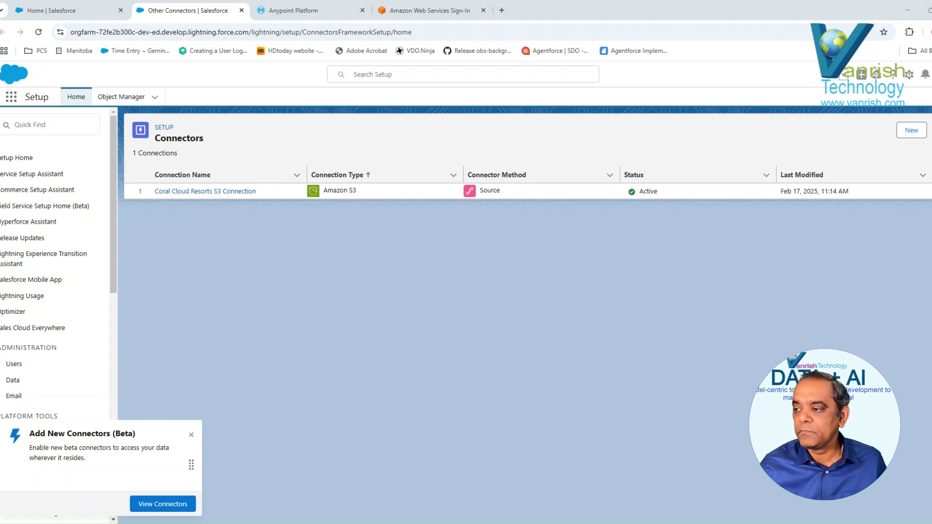
Return to the Salesforce home tab and open Data Streams in the Data Cloud app
left_click(49, 15)
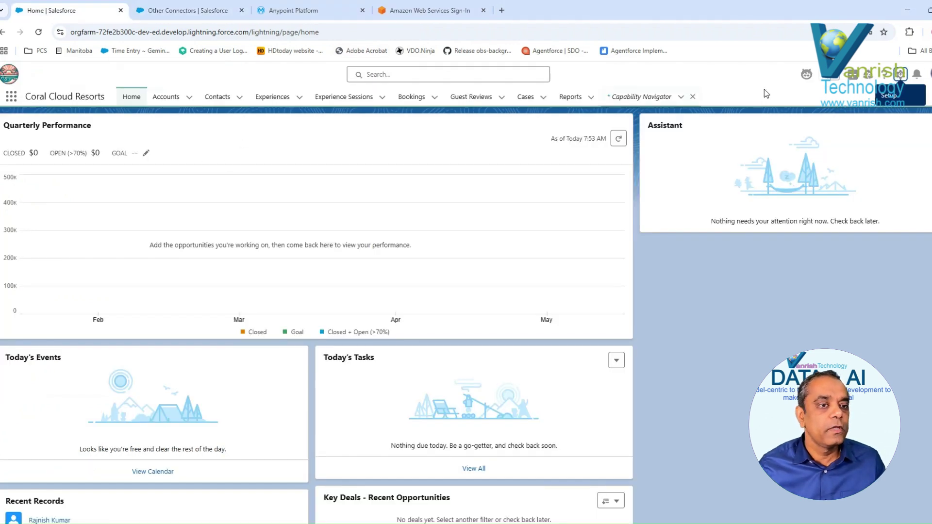
left_click(10, 97)
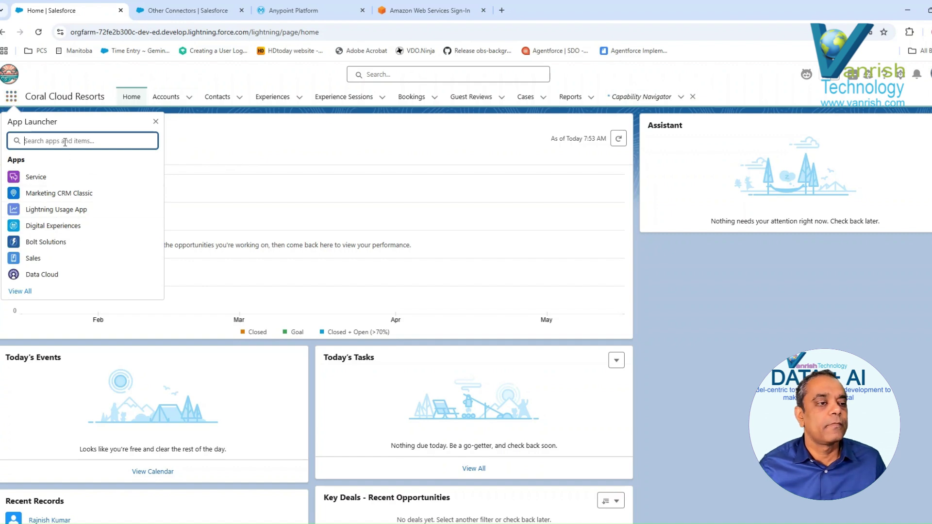
left_click(22, 275)
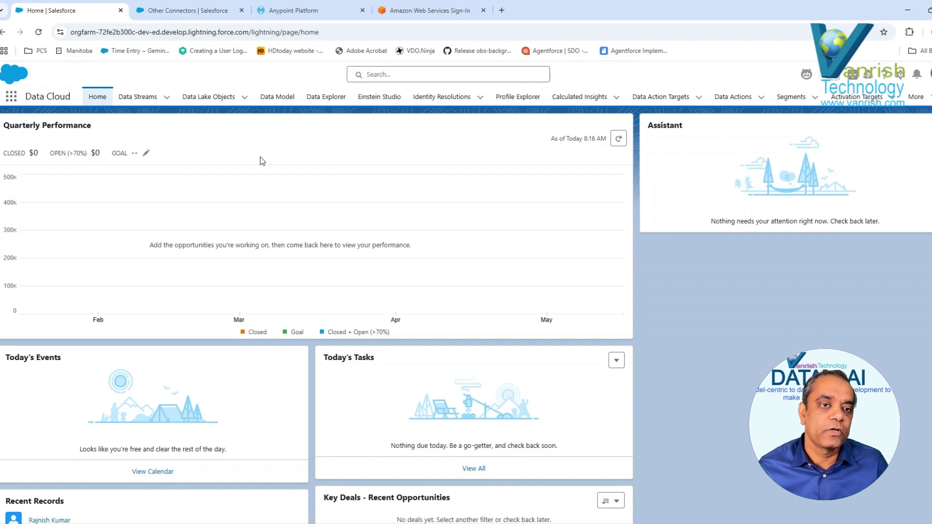
left_click(132, 99)
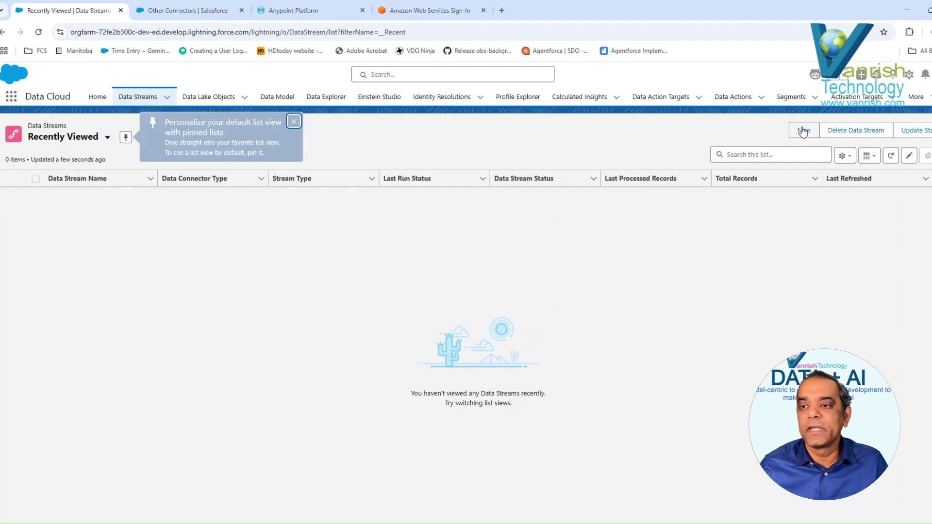
Start a new data stream that uses Amazon S3 as its source
left_click(802, 130)
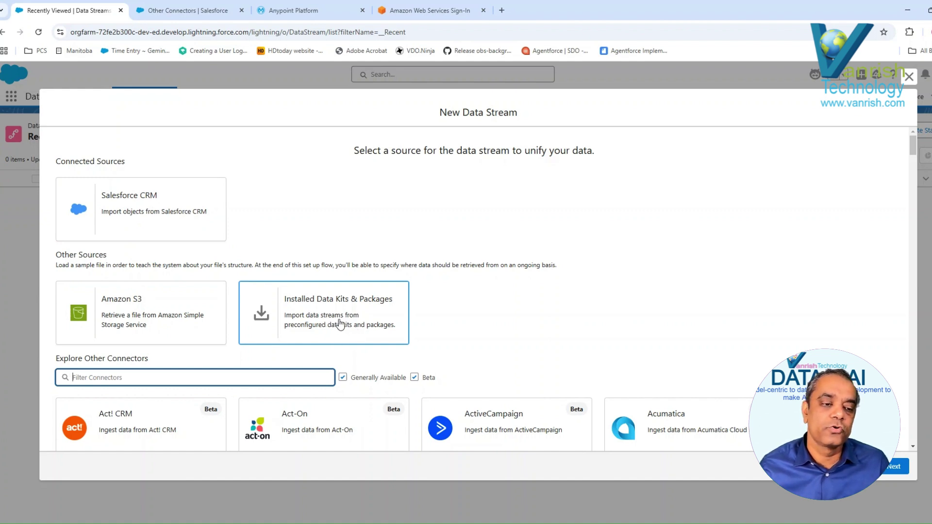
left_click(142, 309)
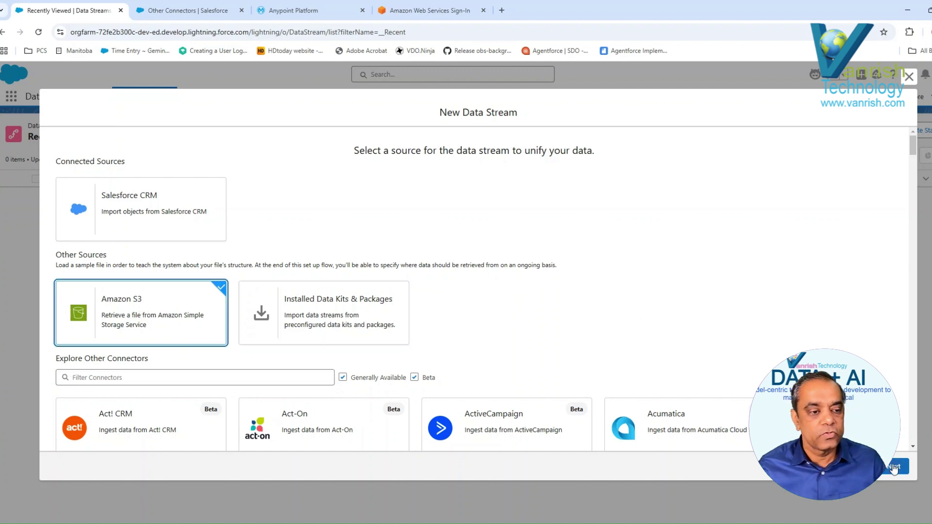
left_click(893, 467)
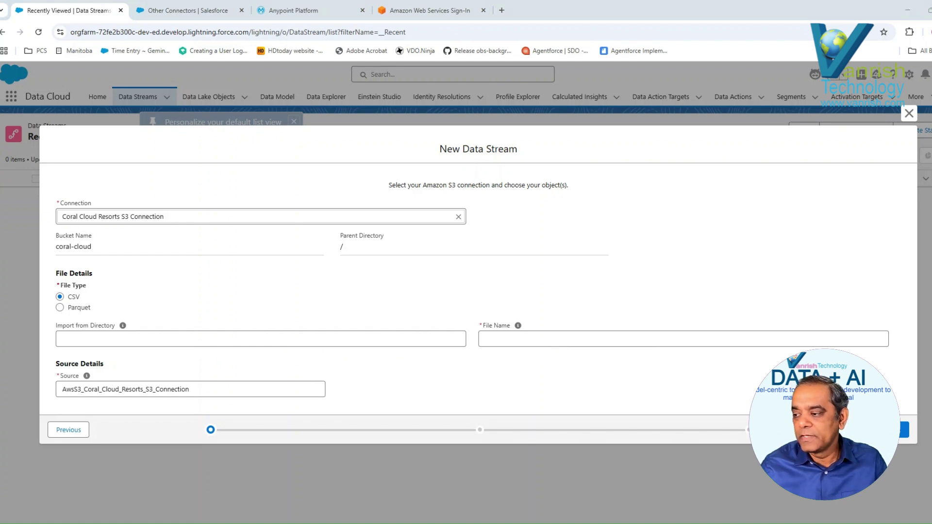
Set the data stream's file name to Coral_Clouds_Guests.csv and continue to the data lake object configuration
left_click(532, 338)
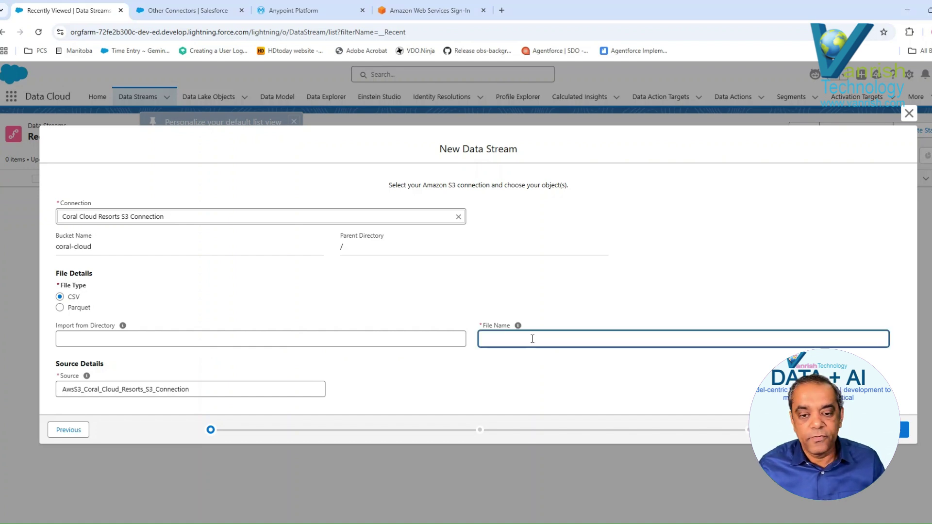
type("Coral_Clouds_Guests.csv")
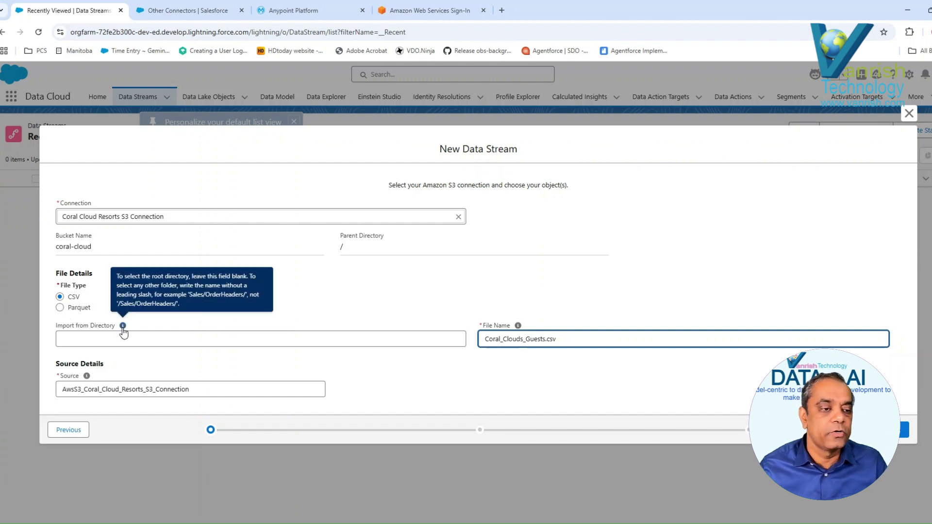
mouse_move(124, 328)
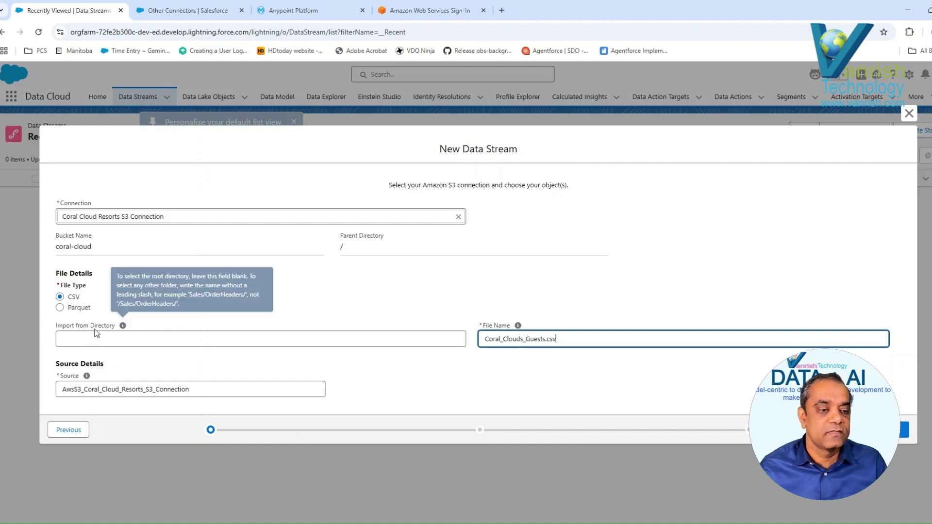
mouse_move(517, 328)
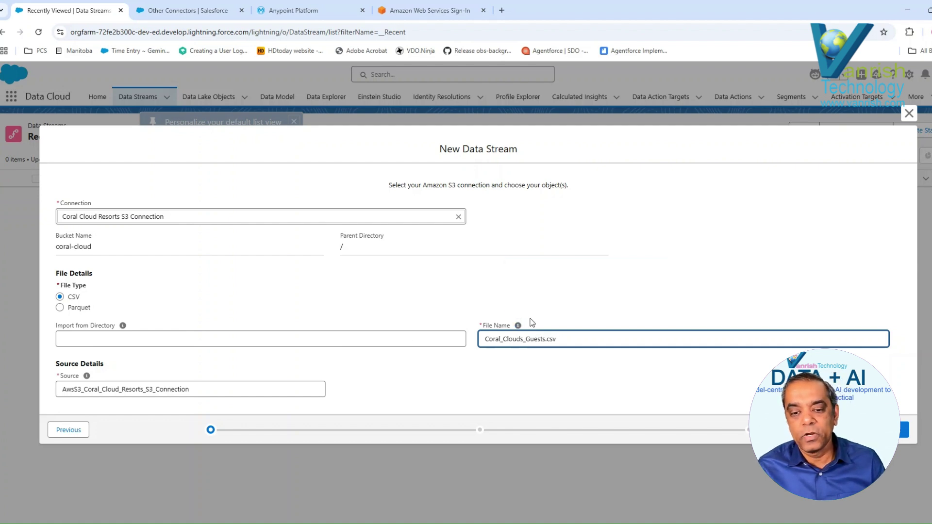
left_click(900, 434)
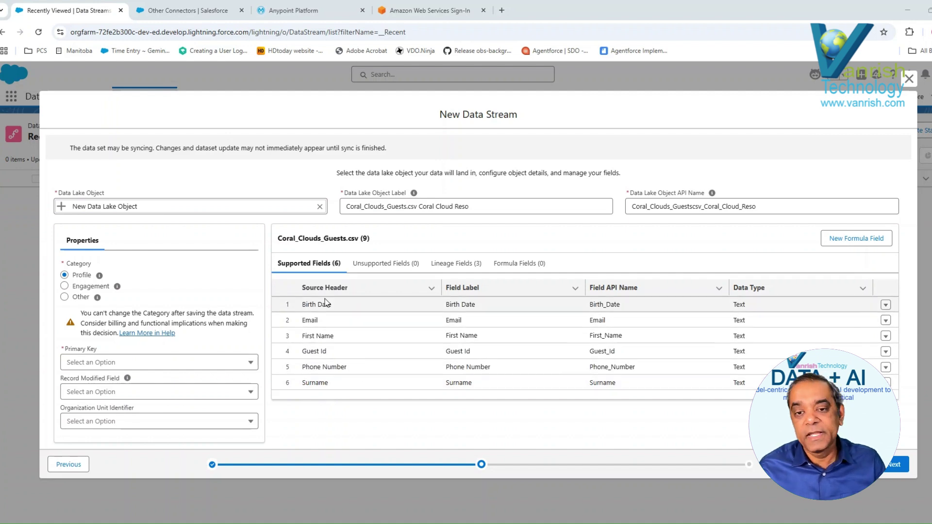
Label the new data lake object Guest and choose Guest Id as its primary key
mouse_move(99, 276)
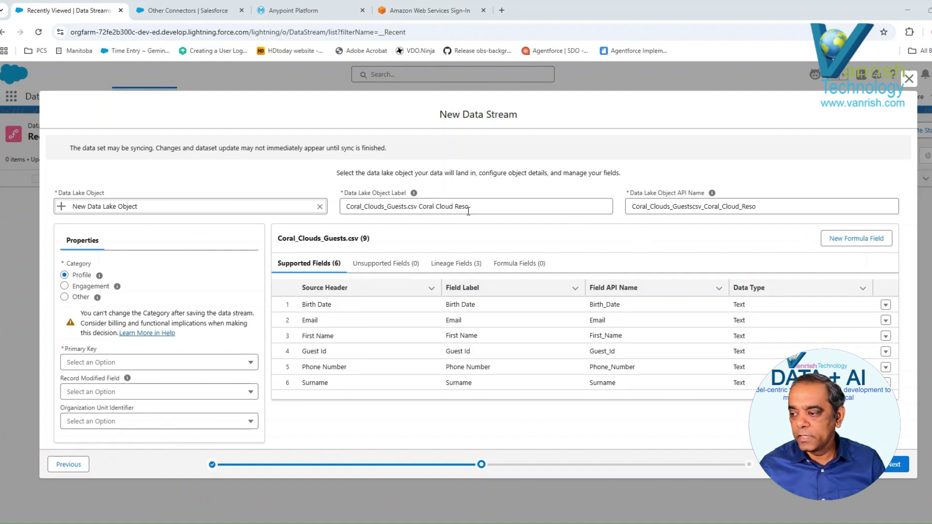
left_click_drag(468, 211, 328, 206)
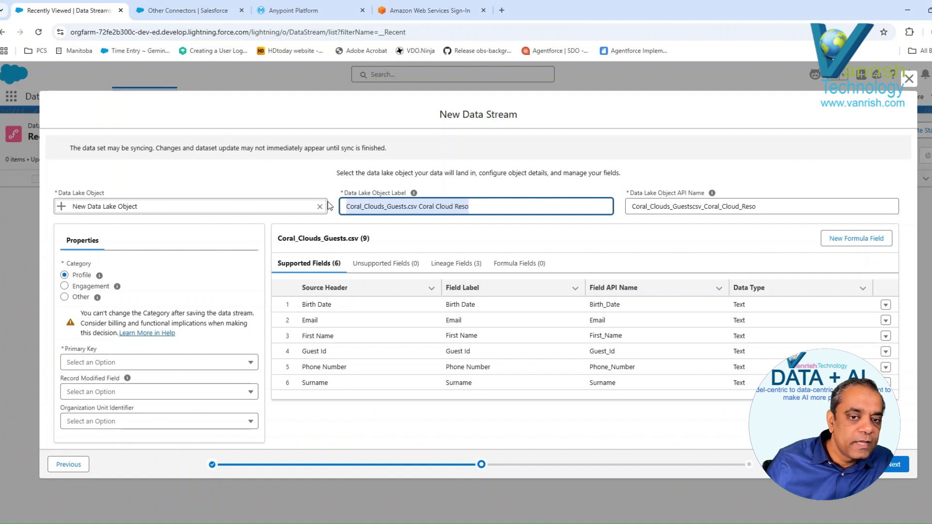
type("Guest")
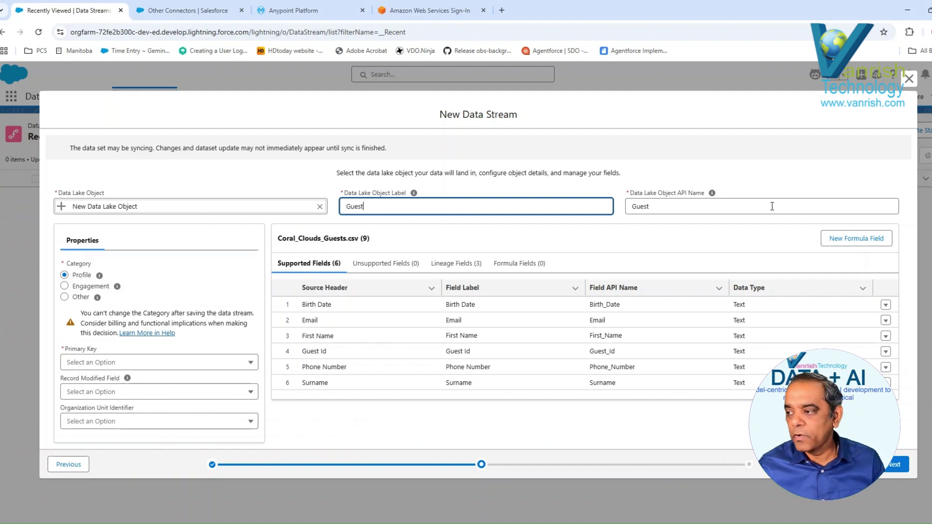
left_click(745, 172)
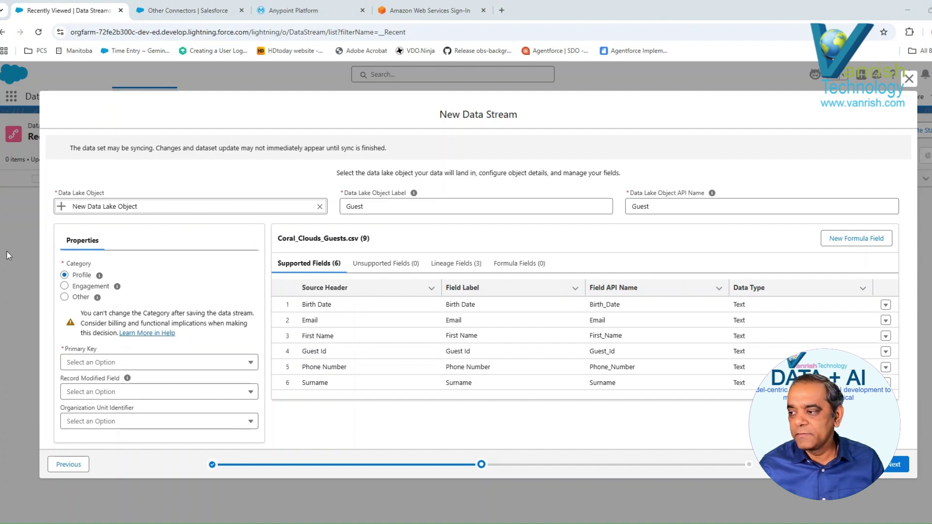
left_click(169, 367)
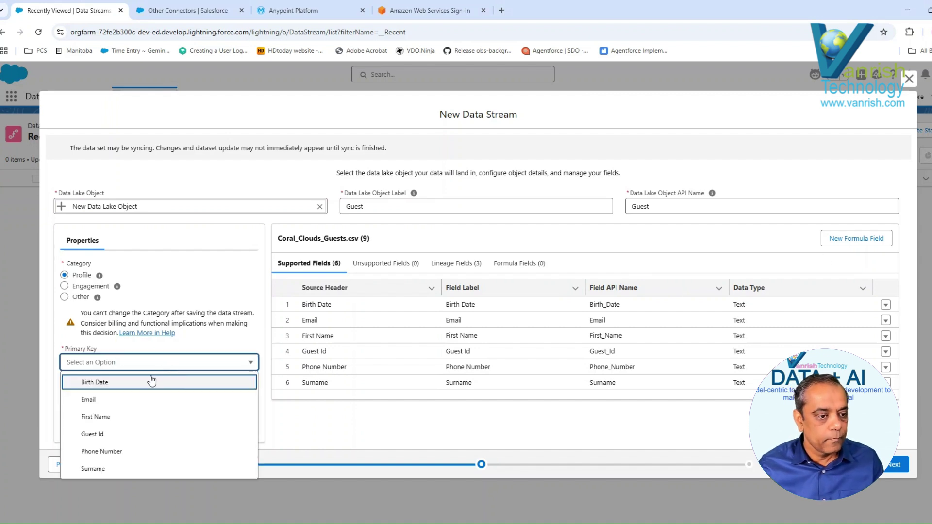
left_click(167, 435)
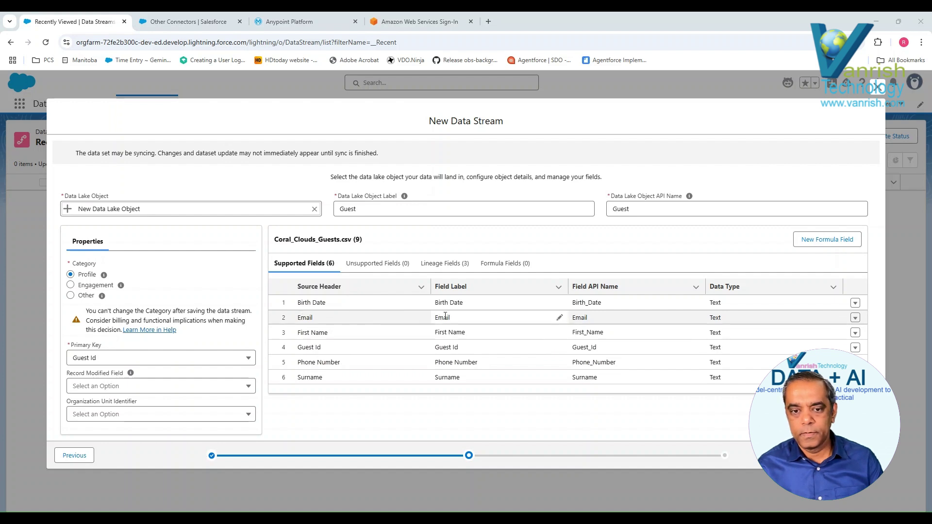
Set the Email field's data type to Email and the Phone Number field's to Phone, and continue to the deployment settings
left_click(854, 319)
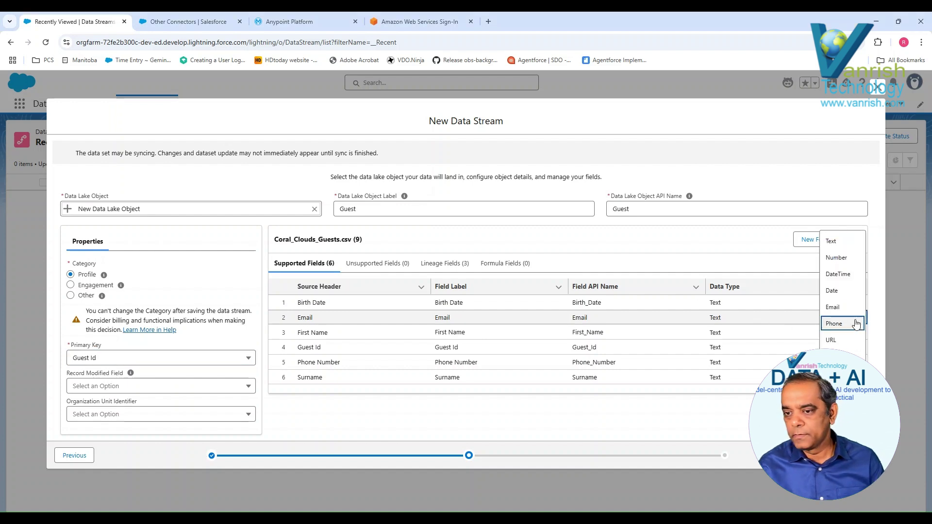
left_click(842, 307)
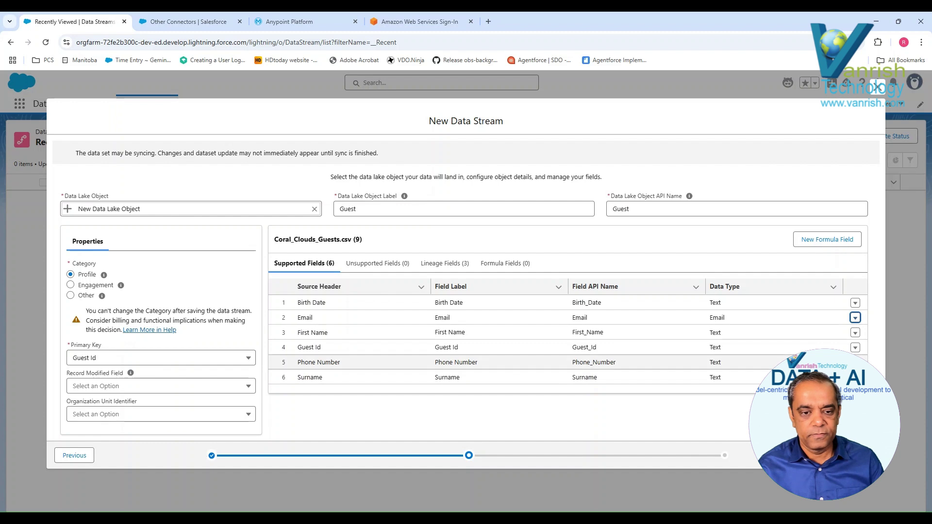
left_click(855, 362)
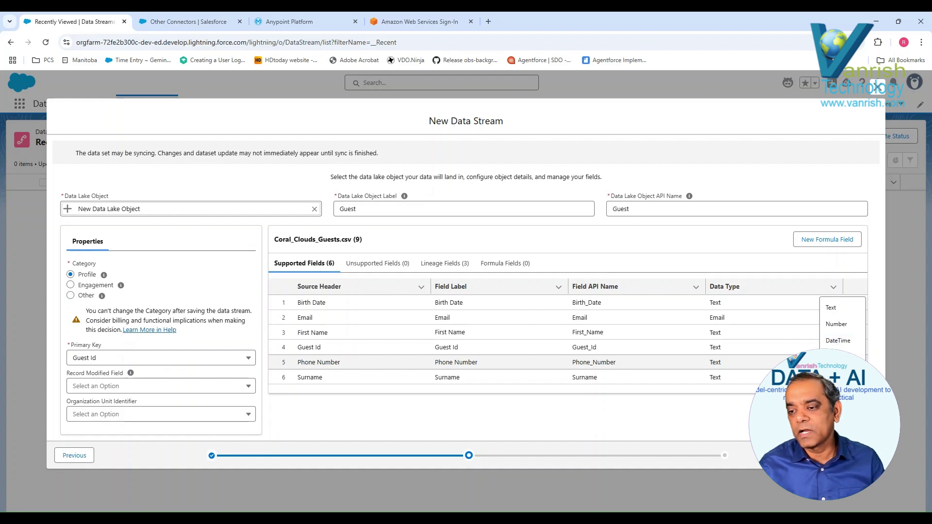
left_click(841, 389)
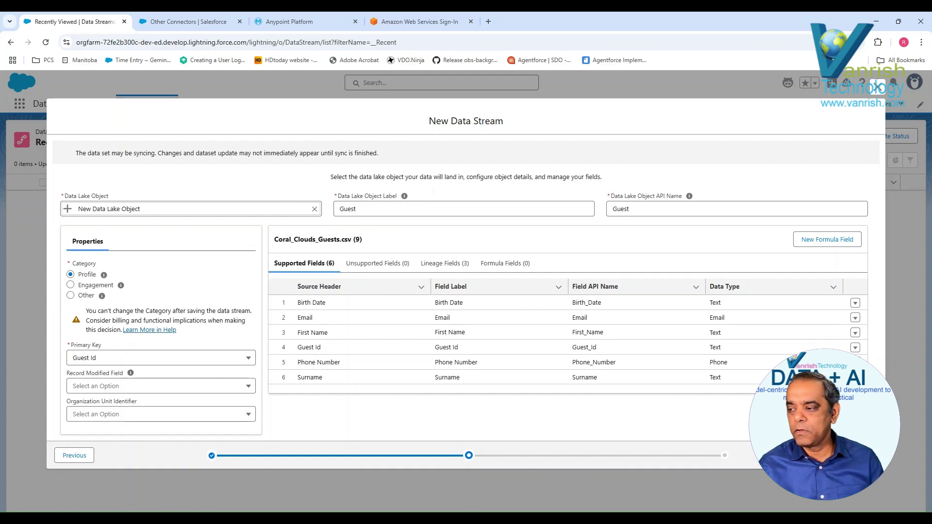
left_click(863, 456)
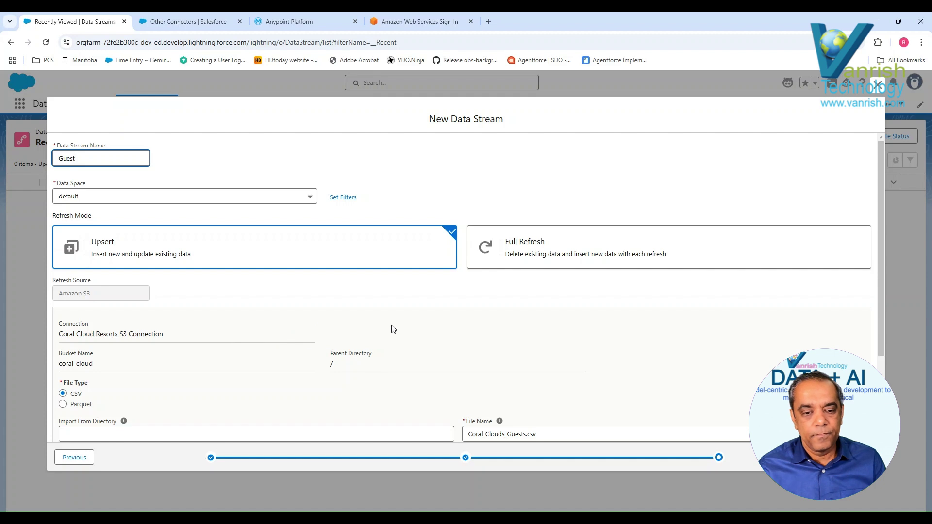
Deploy the data stream under the name Guest with the Upsert refresh mode, and dismiss the Targeted Refresh notice on its page
scroll(880, 222, "down", 2)
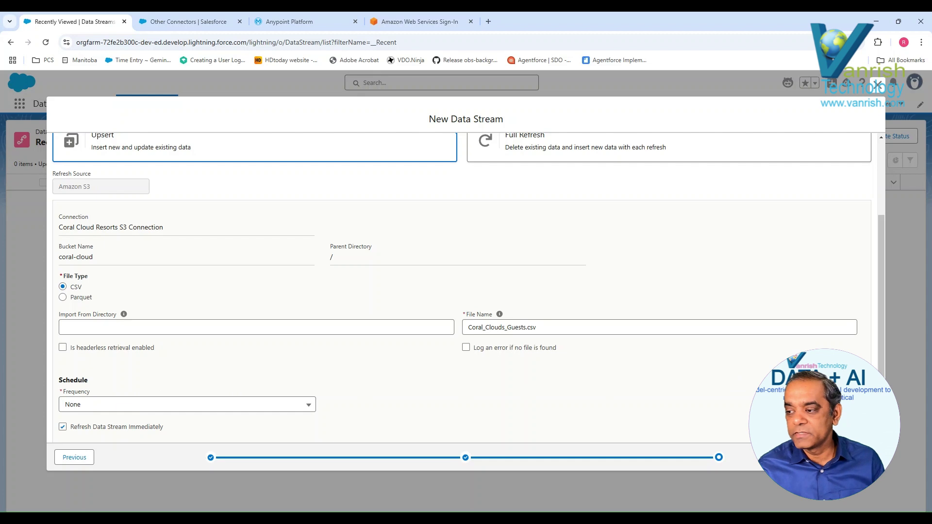
scroll(882, 344, "down", 1)
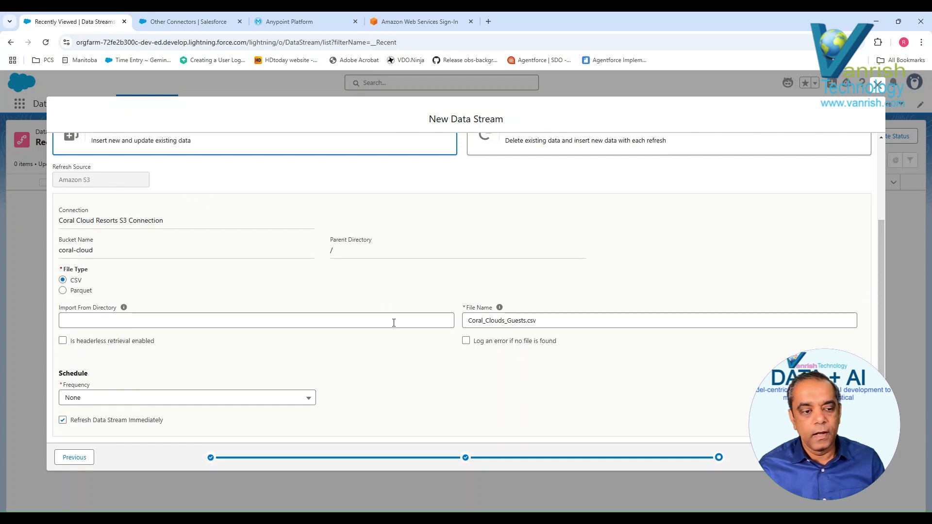
scroll(588, 379, "up", 1)
scroll(587, 379, "up", 3)
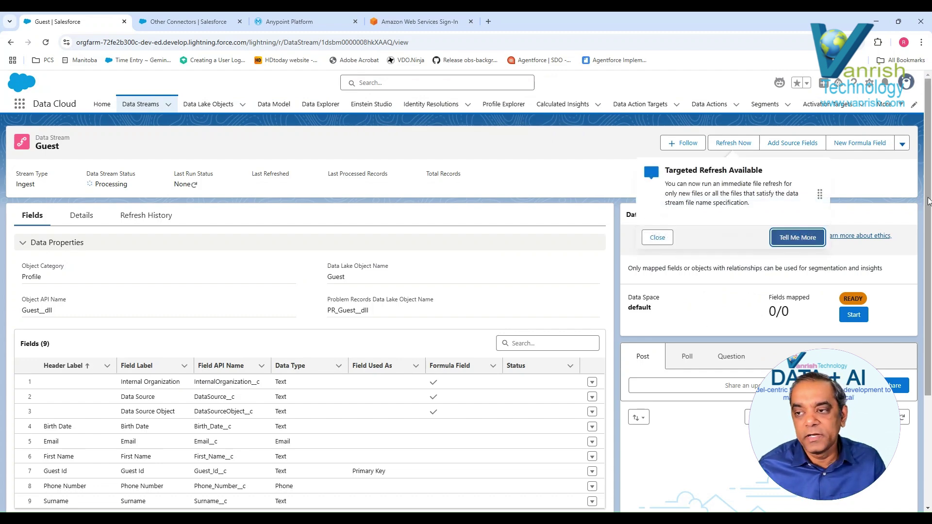
scroll(928, 200, "down", 3)
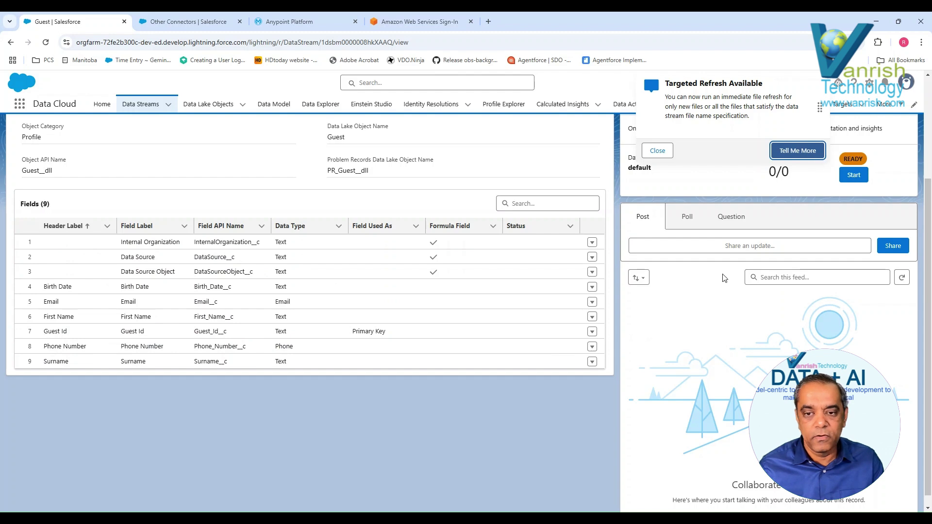
left_click(657, 150)
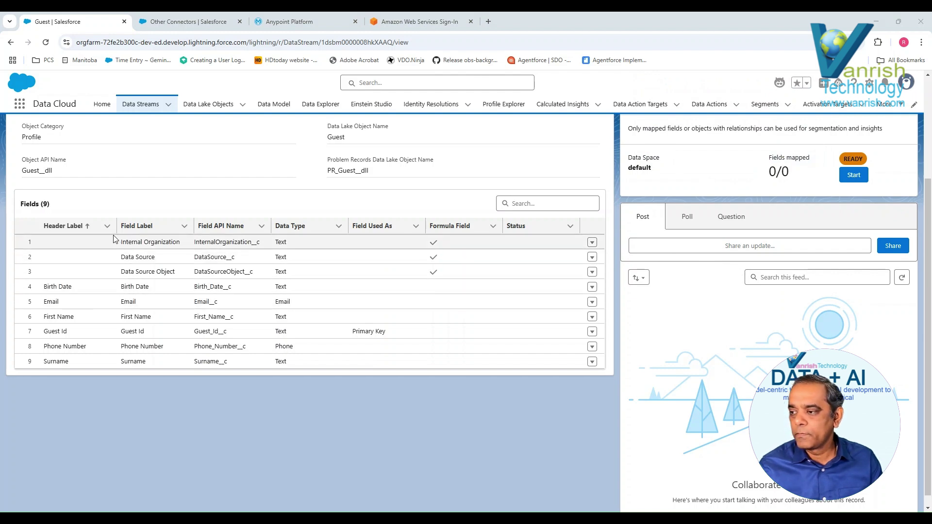
Open the Guest data lake object and review its definition and field list
left_click(201, 106)
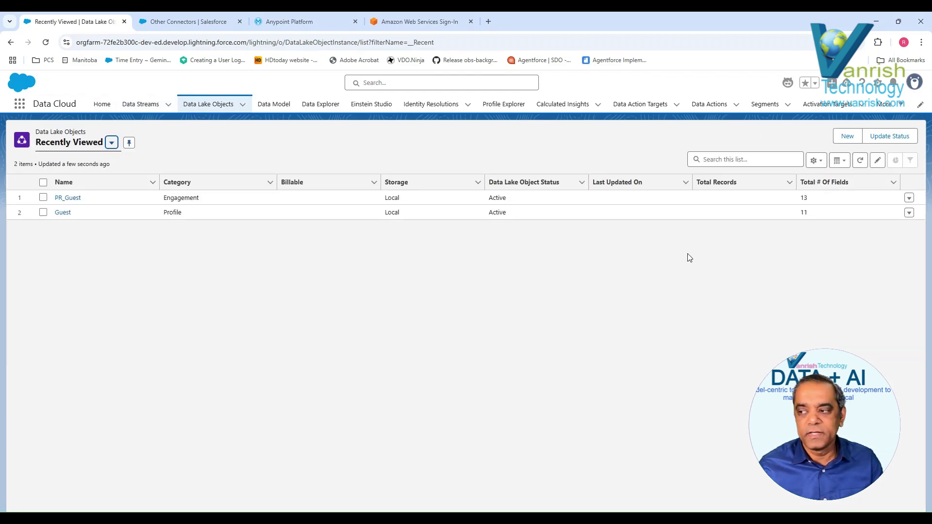
left_click(63, 213)
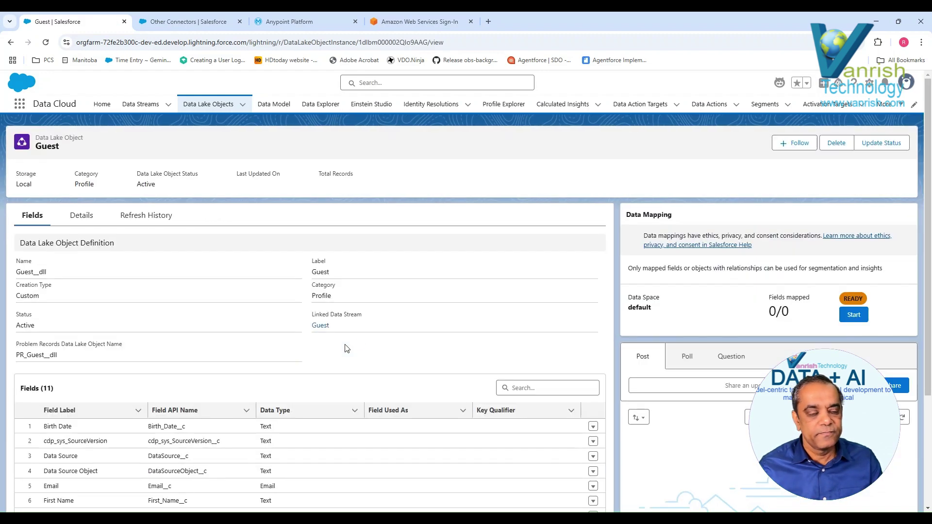
scroll(926, 187, "down", 3)
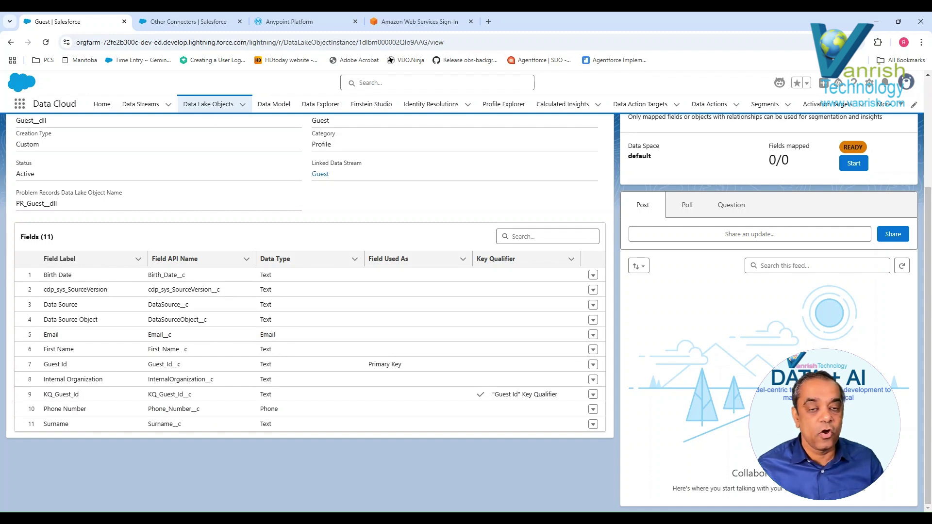
scroll(926, 268, "up", 1)
scroll(466, 312, "up", 2)
scroll(465, 312, "down", 2)
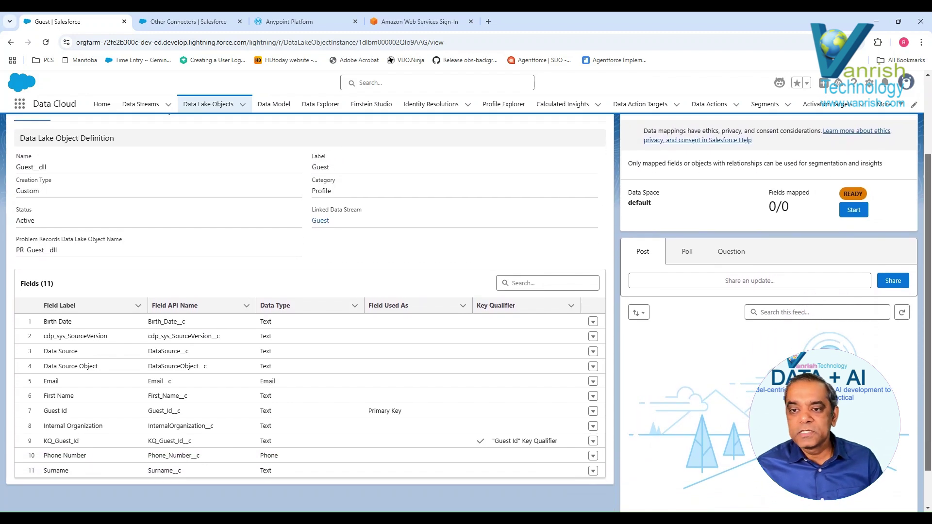